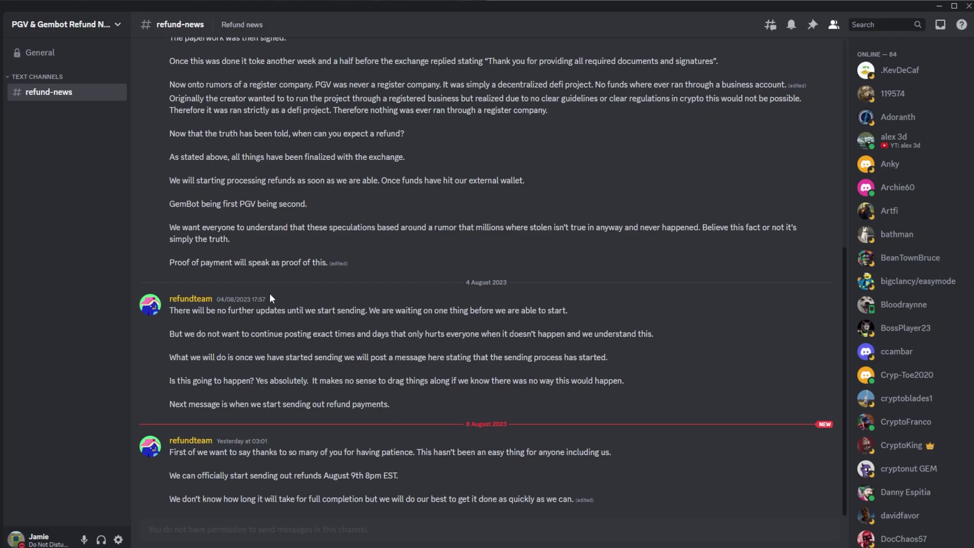
{"action": "scroll", "coordinate": [270, 292], "scroll_direction": "up", "scroll_amount": 3}
{"action": "scroll", "coordinate": [338, 296], "scroll_direction": "down", "scroll_amount": 3}
{"action": "mouse_move", "coordinate": [186, 309]}
{"action": "left_mouse_down"}
{"action": "mouse_move", "coordinate": [593, 355]}
{"action": "mouse_move", "coordinate": [561, 380]}
{"action": "left_mouse_up"}
- Highlight the 4 August sentences about waiting before starting and not posting exact times
{"action": "left_click", "coordinate": [234, 315]}
{"action": "left_click_drag", "start_coordinate": [459, 312], "coordinate": [572, 318]}
{"action": "left_click_drag", "start_coordinate": [206, 334], "coordinate": [316, 335]}
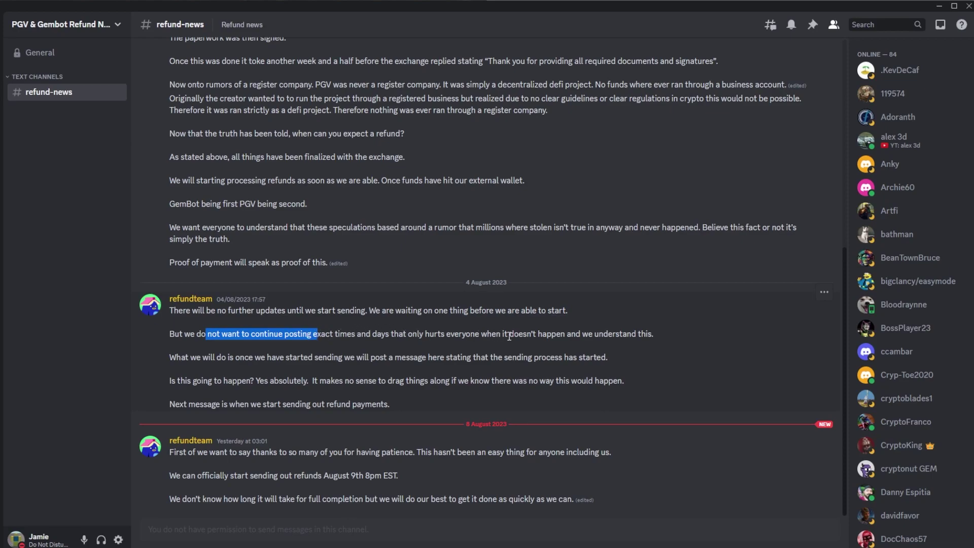
{"action": "left_click_drag", "start_coordinate": [575, 334], "coordinate": [655, 334]}
{"action": "left_click", "coordinate": [176, 357]}
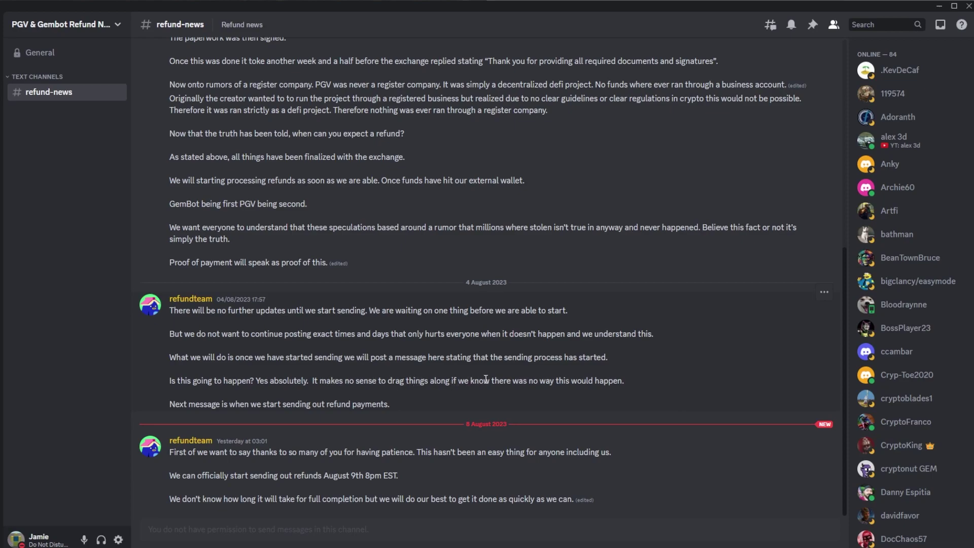
- Highlight the lines on dragging things along, waiting on one thing, 'Yes absolutely', and the next message
{"action": "left_click_drag", "start_coordinate": [470, 382], "coordinate": [617, 383]}
{"action": "left_click", "coordinate": [256, 394]}
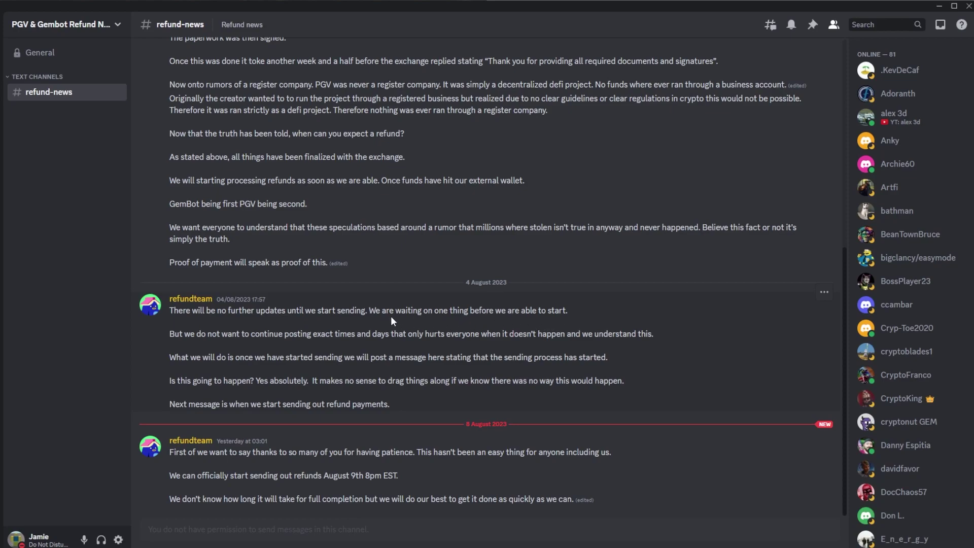
{"action": "left_click_drag", "start_coordinate": [369, 310], "coordinate": [562, 306]}
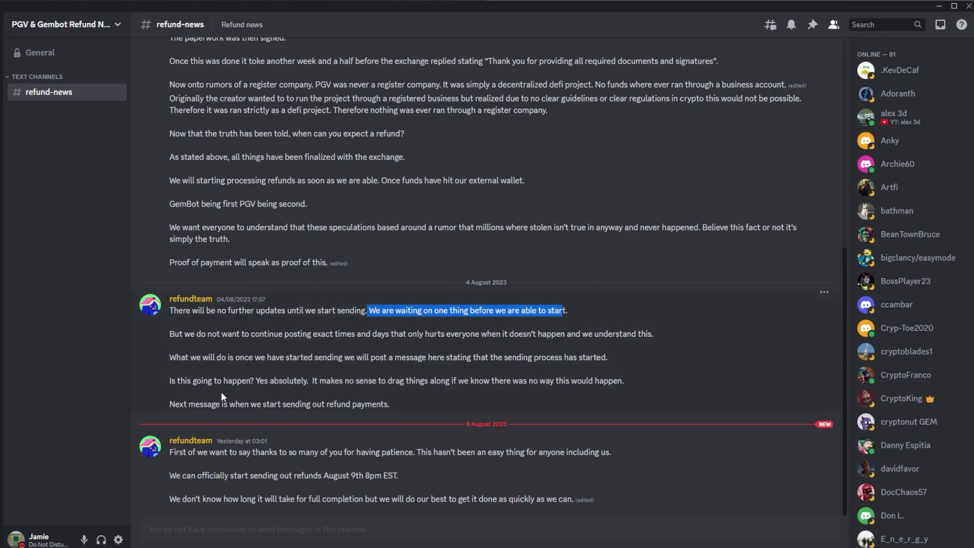
{"action": "left_click_drag", "start_coordinate": [168, 379], "coordinate": [310, 379]}
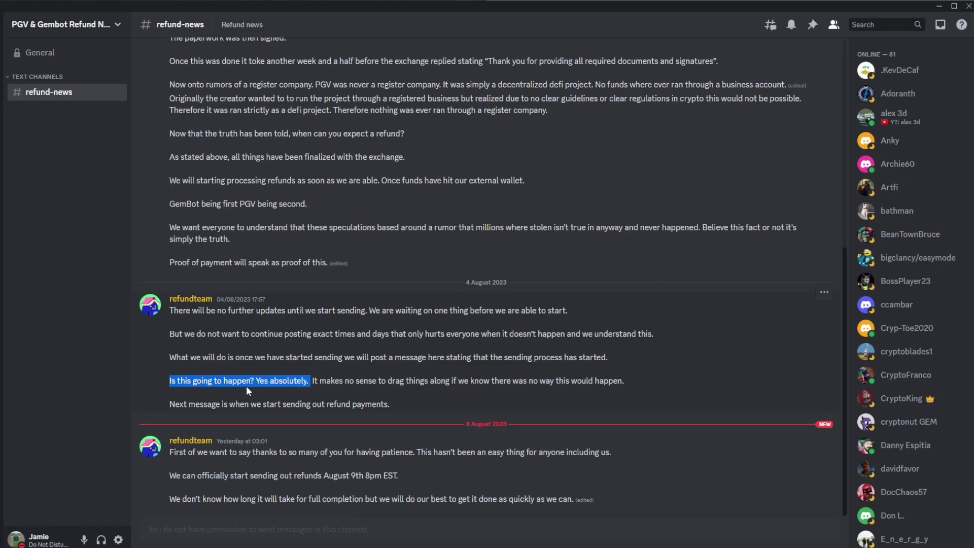
{"action": "left_click_drag", "start_coordinate": [390, 406], "coordinate": [166, 401]}
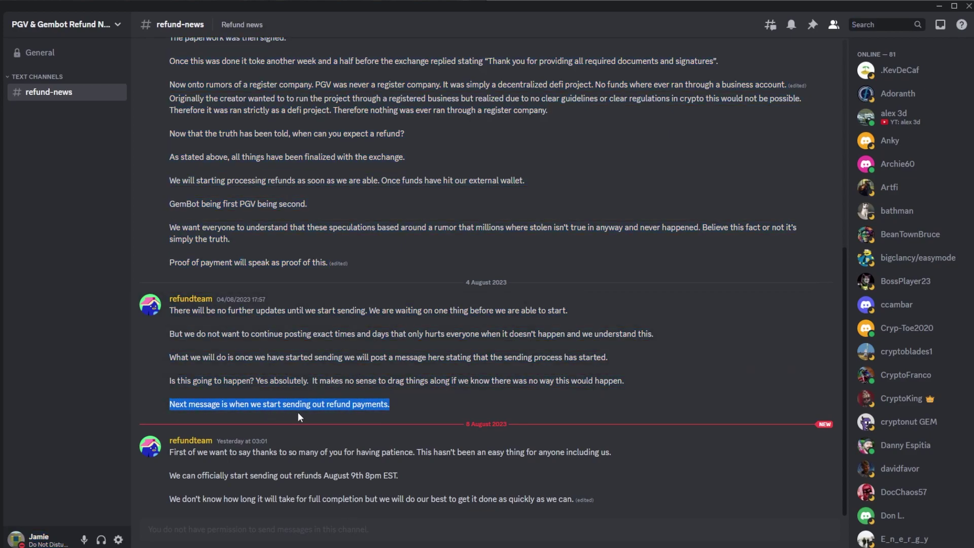
- Highlight the patience thanks, the 'August 9th 8pm EST' start date, and the completion-time sentence
{"action": "mouse_move", "coordinate": [278, 445]}
{"action": "mouse_move", "coordinate": [268, 452]}
{"action": "left_mouse_down"}
{"action": "mouse_move", "coordinate": [388, 451]}
{"action": "mouse_move", "coordinate": [368, 453]}
{"action": "left_mouse_up"}
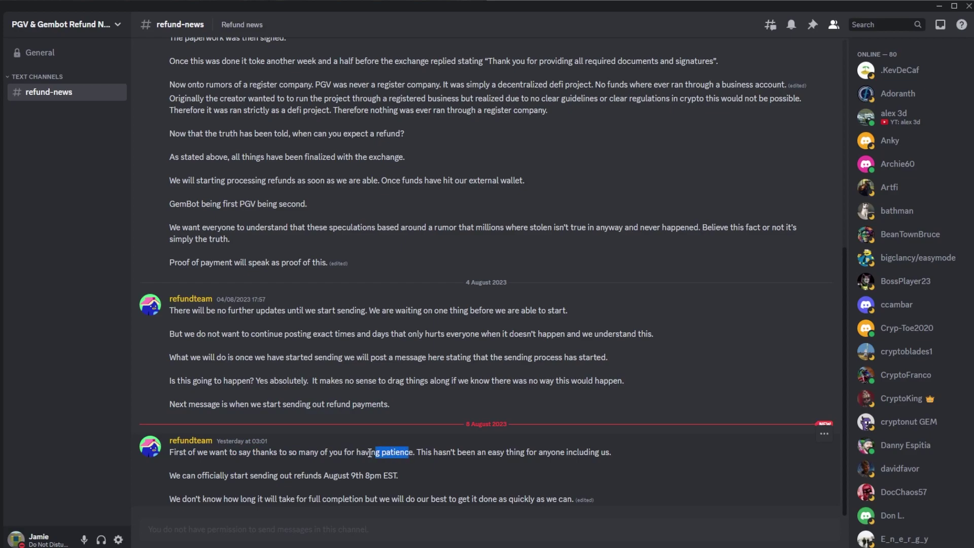
{"action": "left_click", "coordinate": [368, 452]}
{"action": "left_click_drag", "start_coordinate": [322, 476], "coordinate": [409, 480]}
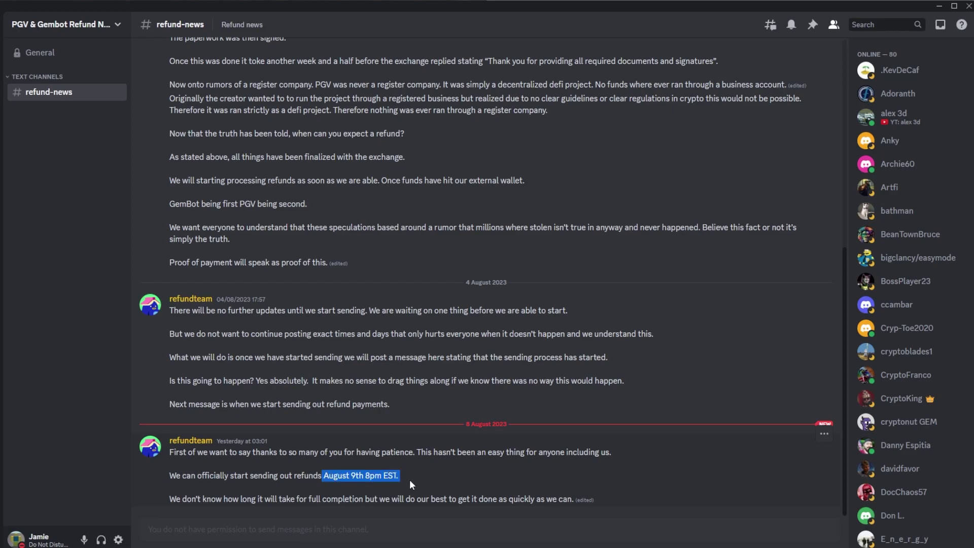
{"action": "left_click_drag", "start_coordinate": [184, 499], "coordinate": [559, 495]}
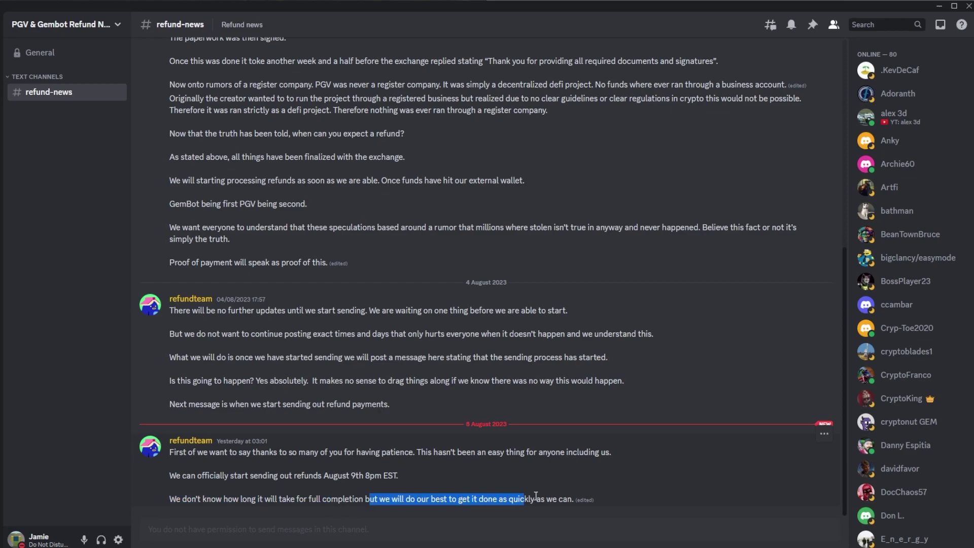
{"action": "left_click", "coordinate": [560, 498]}
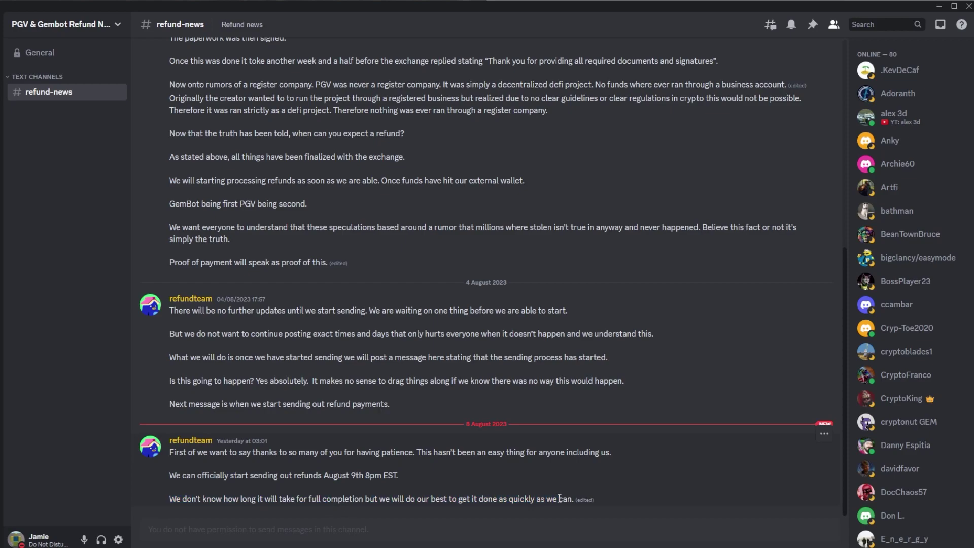
{"action": "mouse_move", "coordinate": [399, 476]}
{"action": "left_mouse_down"}
{"action": "mouse_move", "coordinate": [194, 473]}
{"action": "mouse_move", "coordinate": [323, 477]}
{"action": "left_mouse_up"}
{"action": "left_click", "coordinate": [323, 477]}
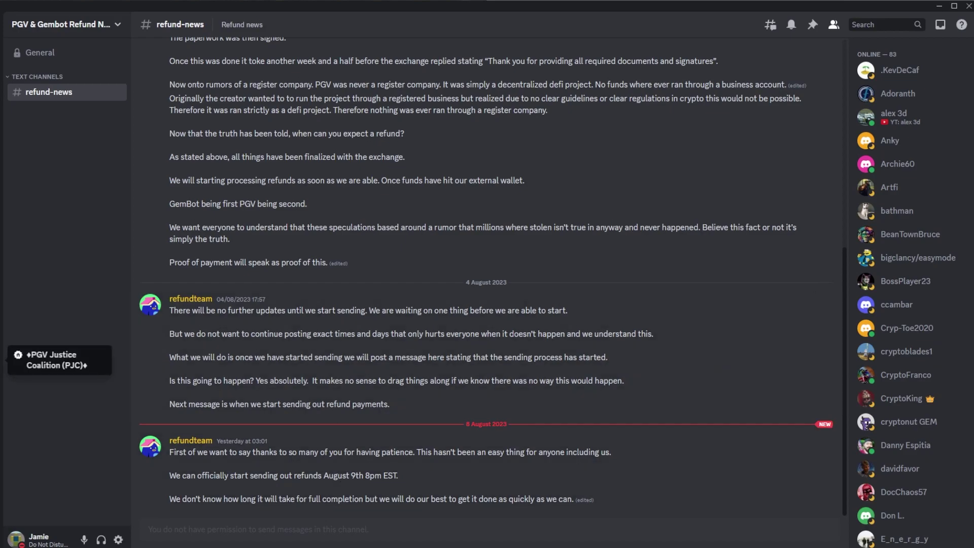
- Highlight the fake pgv server line in PGV Justice Coalition announcements, briefly revisiting refund-news
{"action": "left_click", "coordinate": [10, 356]}
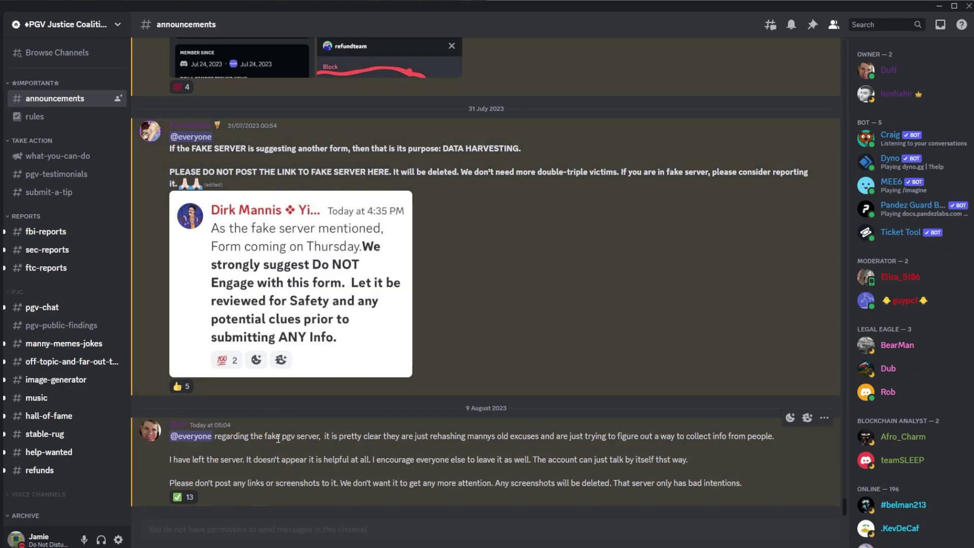
{"action": "left_click_drag", "start_coordinate": [215, 439], "coordinate": [320, 439]}
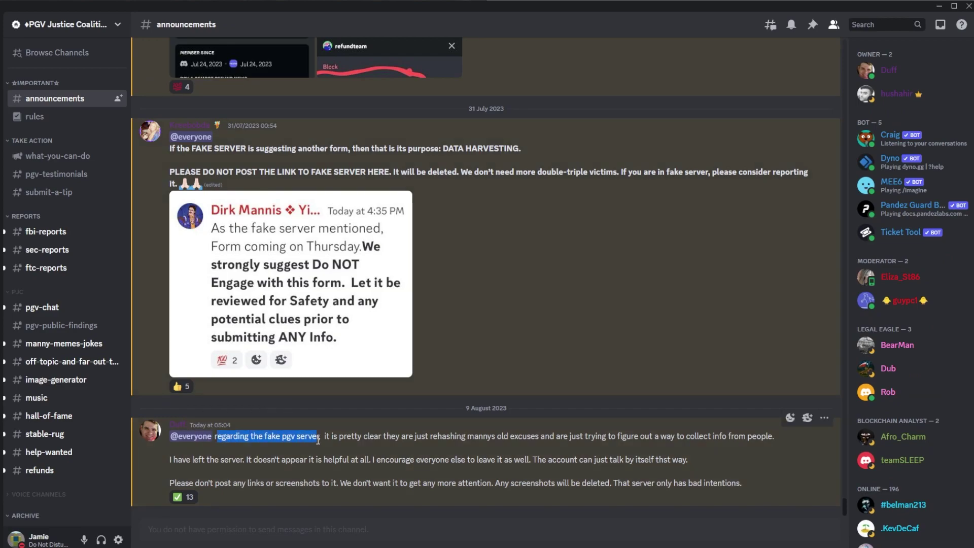
{"action": "left_click", "coordinate": [337, 456]}
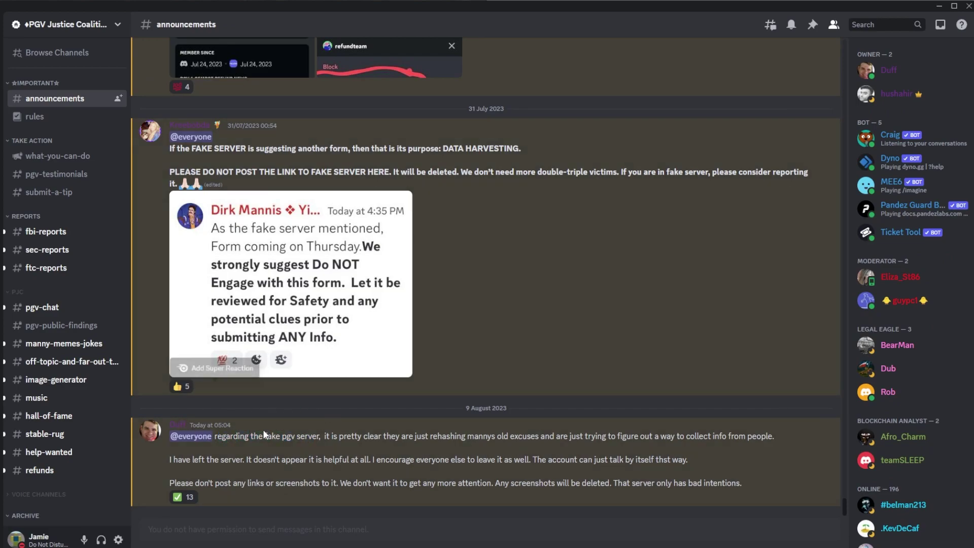
{"action": "left_click", "coordinate": [7, 300]}
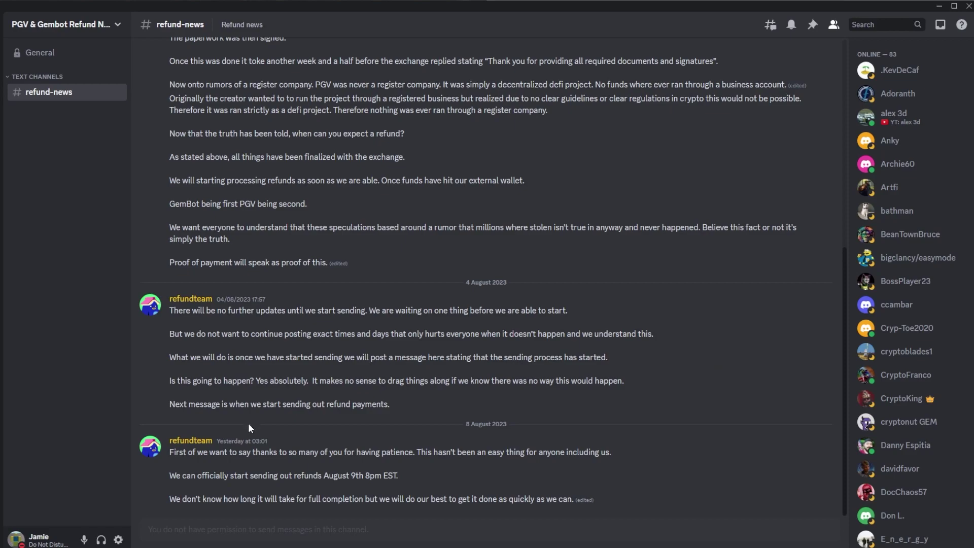
{"action": "left_click", "coordinate": [3, 358]}
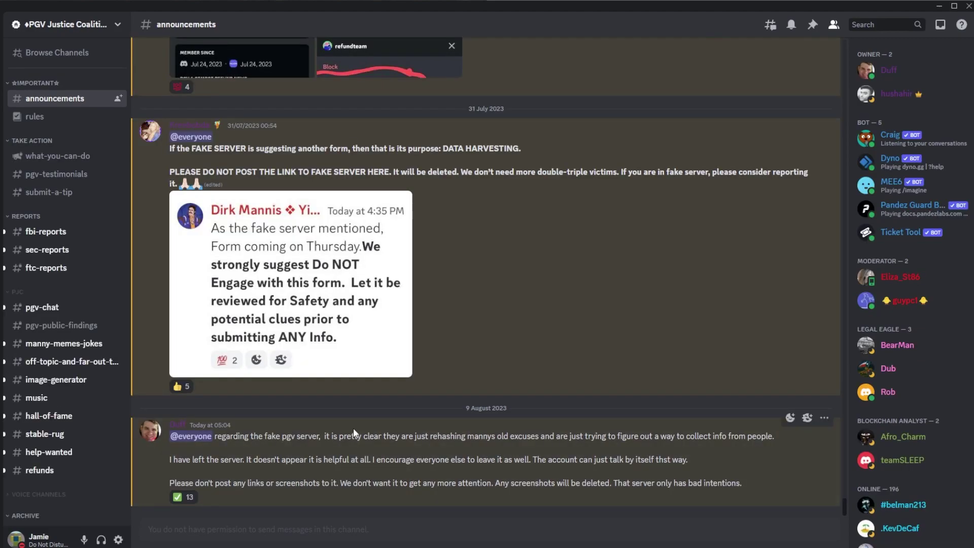
- Highlight the 9 August lines on rehashed excuses, info collection, leaving, and not posting links or screenshots
{"action": "left_click_drag", "start_coordinate": [319, 435], "coordinate": [530, 441]}
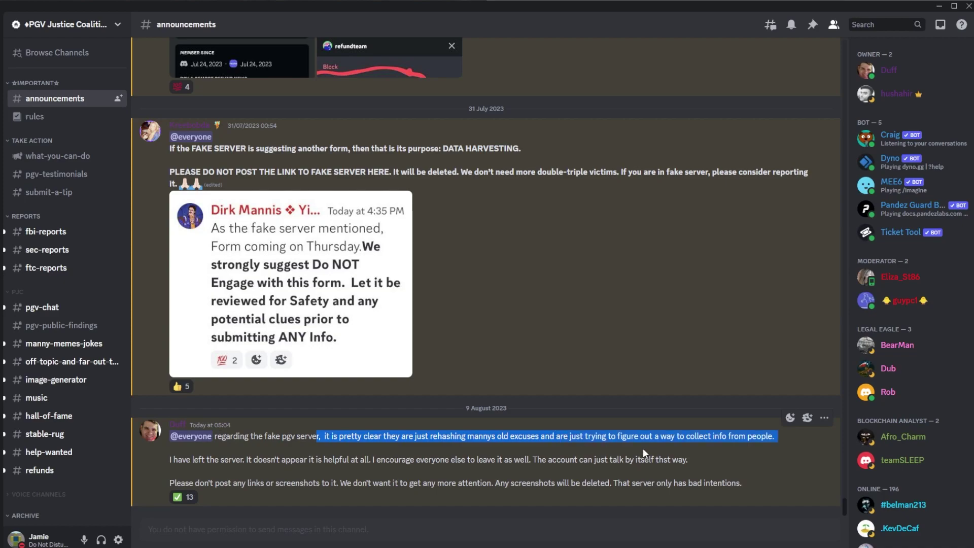
{"action": "left_click_drag", "start_coordinate": [531, 440], "coordinate": [773, 436]}
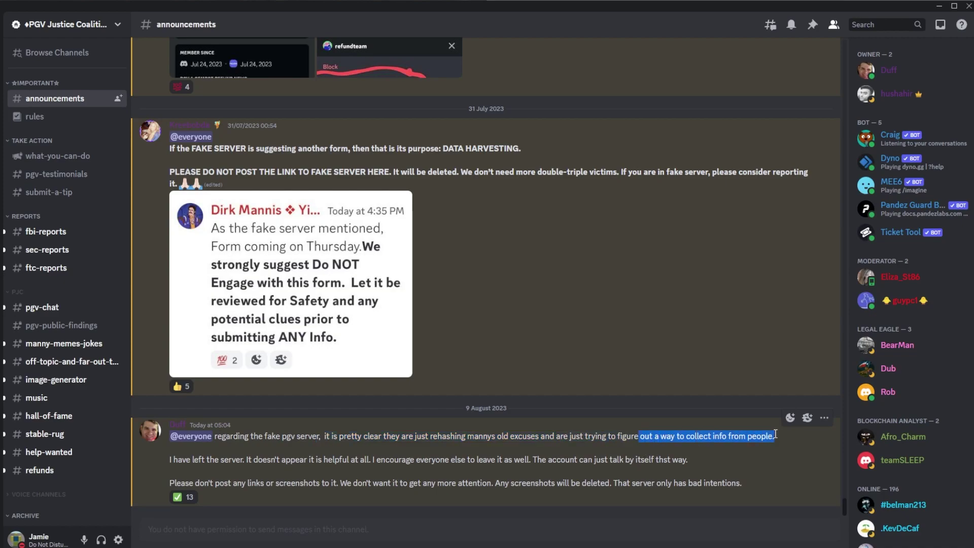
{"action": "left_click", "coordinate": [773, 434]}
{"action": "left_click_drag", "start_coordinate": [171, 462], "coordinate": [685, 459]}
{"action": "left_click", "coordinate": [526, 460]}
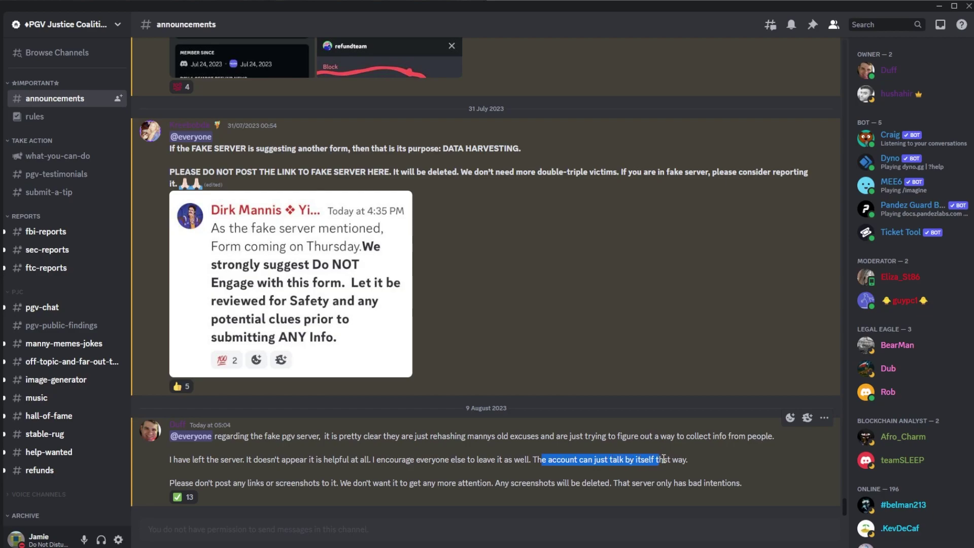
{"action": "left_click", "coordinate": [685, 460]}
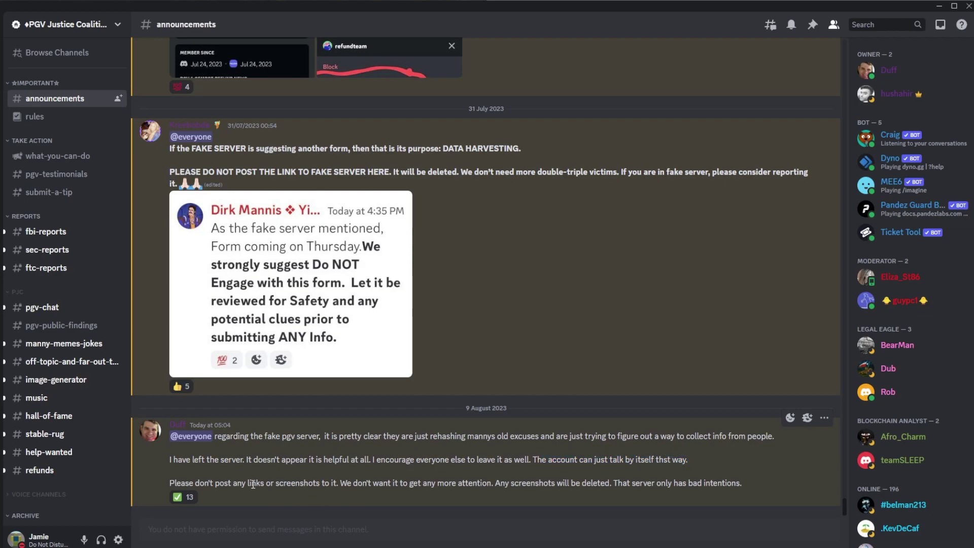
{"action": "left_click_drag", "start_coordinate": [234, 483], "coordinate": [744, 485]}
{"action": "left_click", "coordinate": [732, 487]}
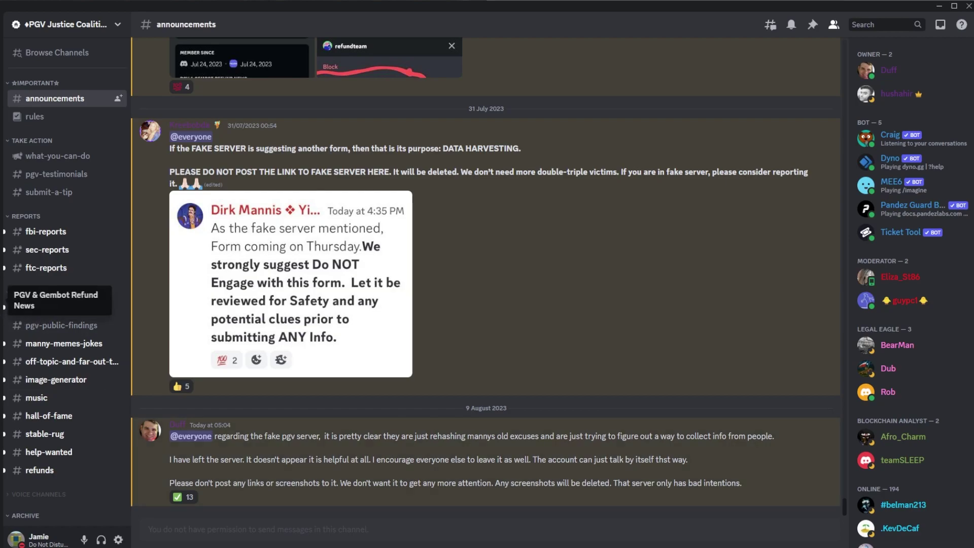
- Back in refund-news, highlight the whole 8 August refundteam post, then deselect it
{"action": "left_click", "coordinate": [3, 305]}
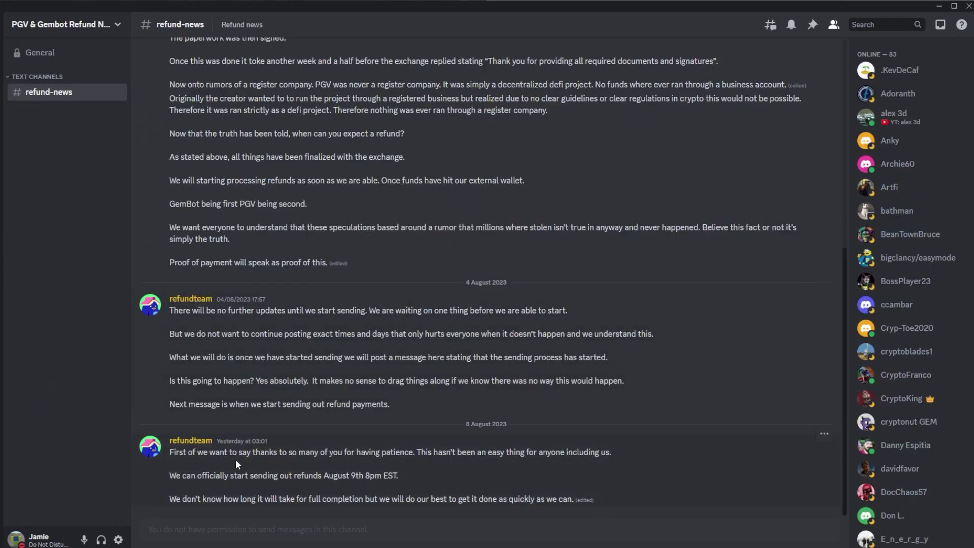
{"action": "left_click_drag", "start_coordinate": [196, 452], "coordinate": [553, 500]}
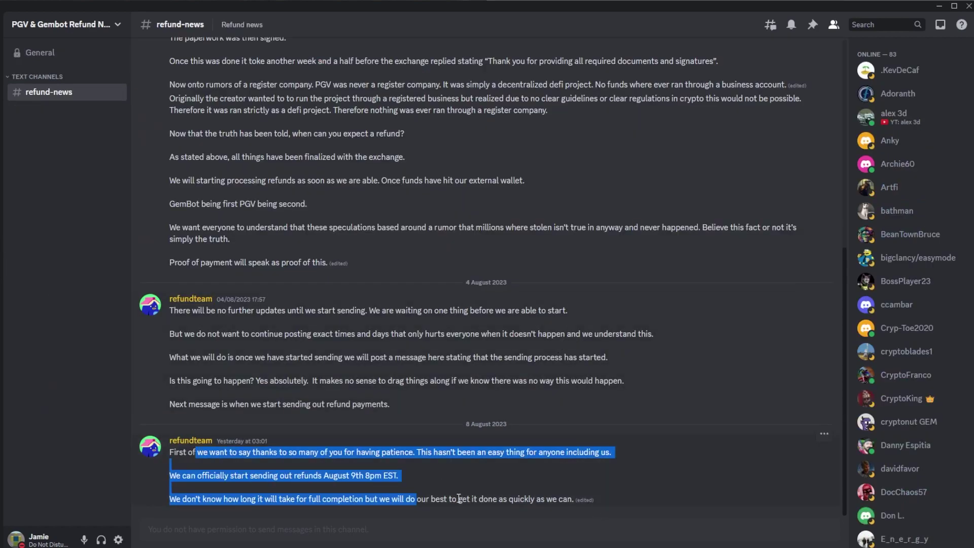
{"action": "left_click", "coordinate": [553, 499]}
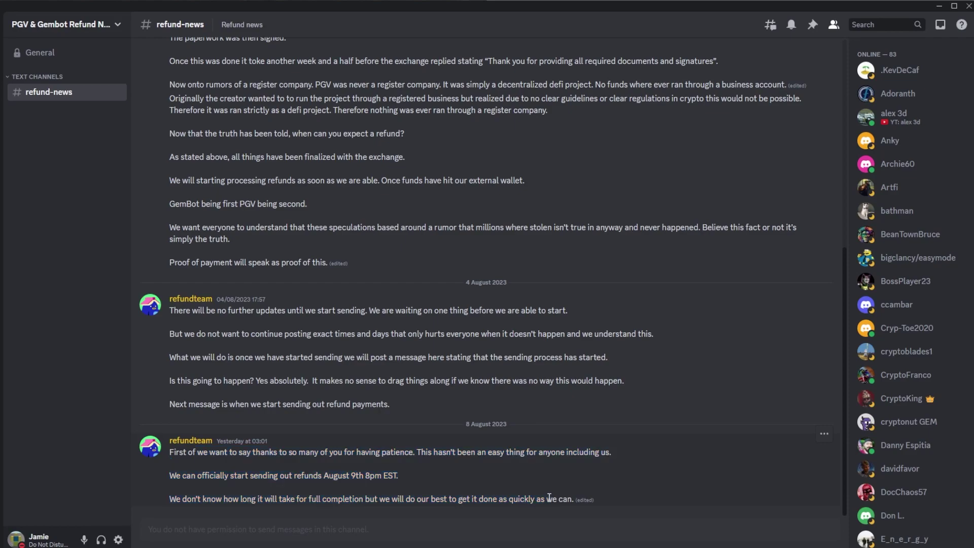